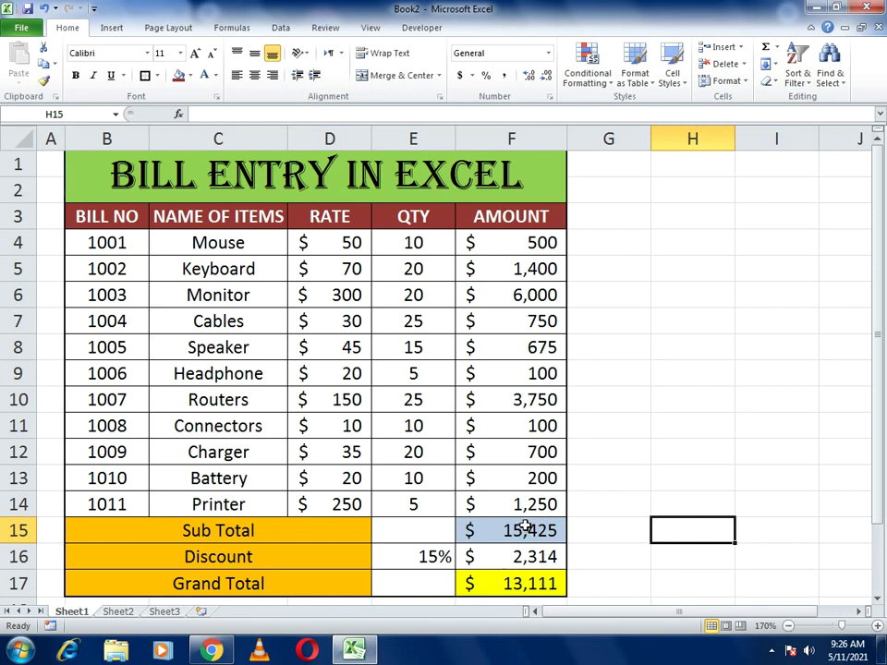
# Step: Go to Sheet2, which holds the unfinished bill table with an empty AMOUNT column
pyautogui.click(104, 612)
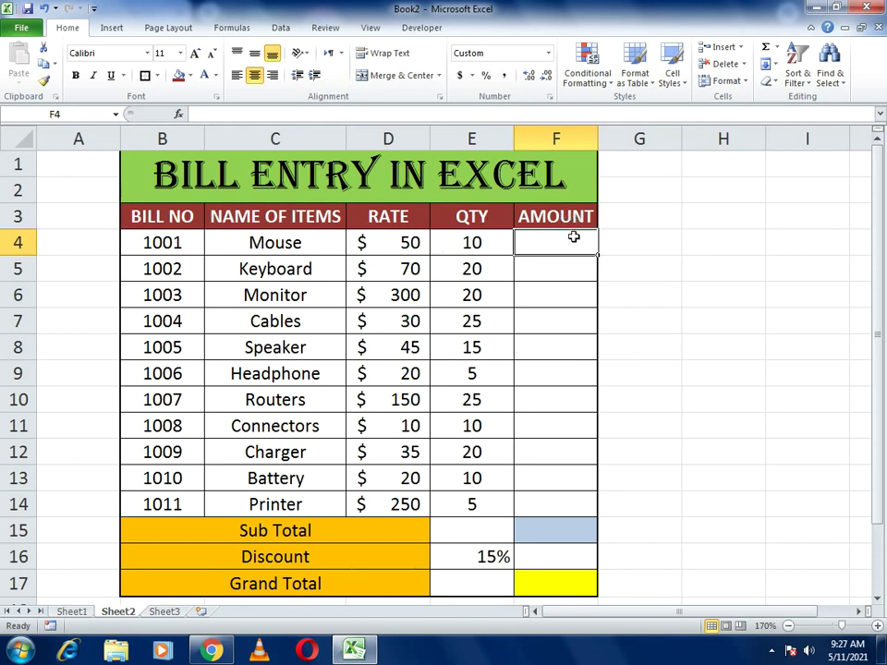
# Step: Enter =D4*E4 in F4 and fill it down to F14, giving amounts from $500 to $1,250
pyautogui.write('=')
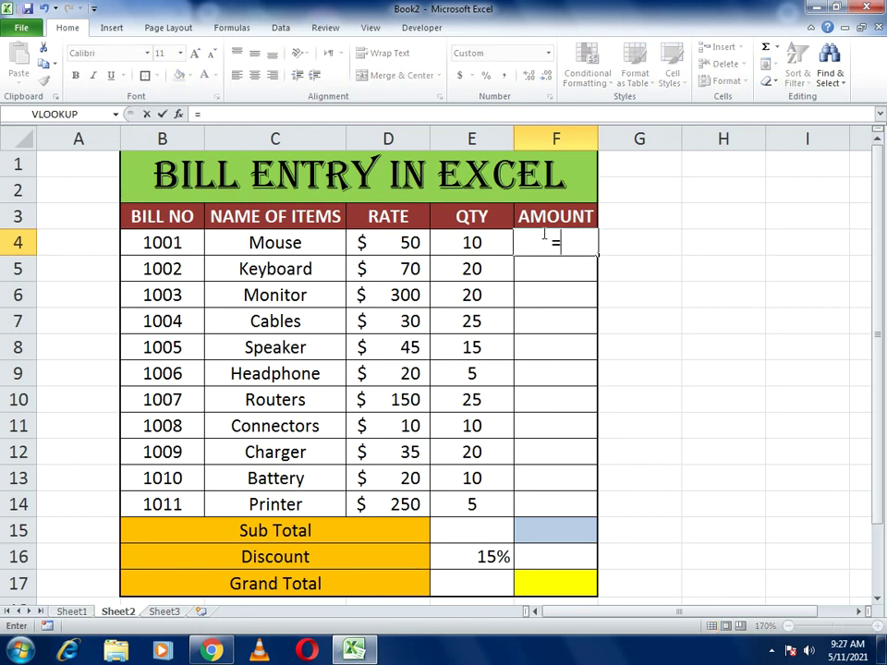
pyautogui.click(395, 243)
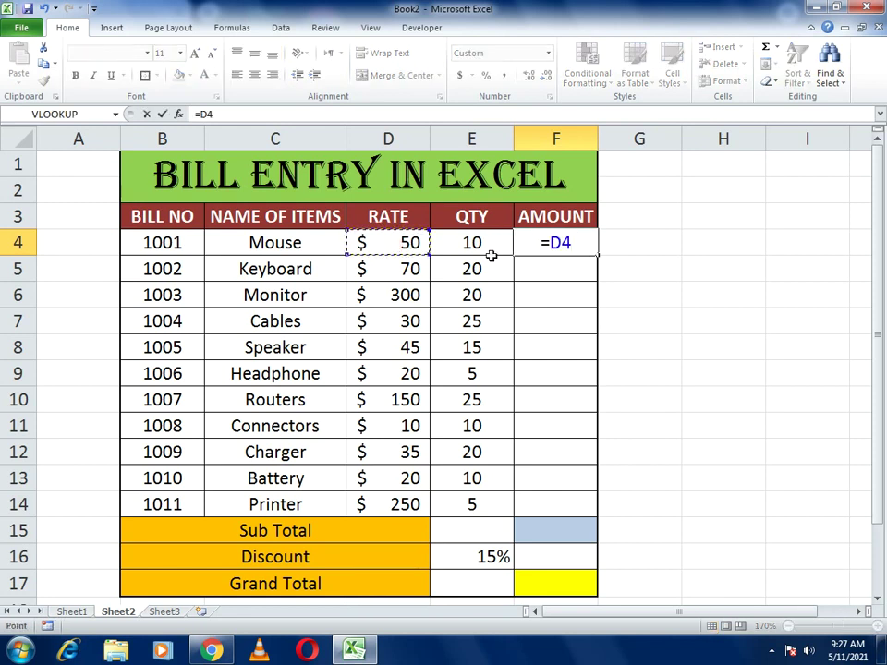
pyautogui.write('*')
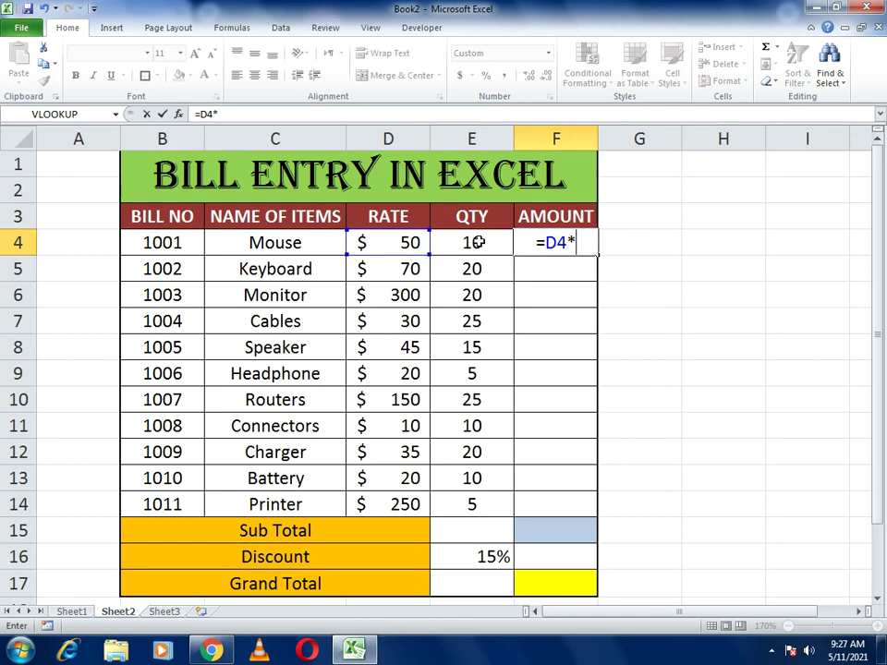
pyautogui.click(479, 242)
pyautogui.press('Return')
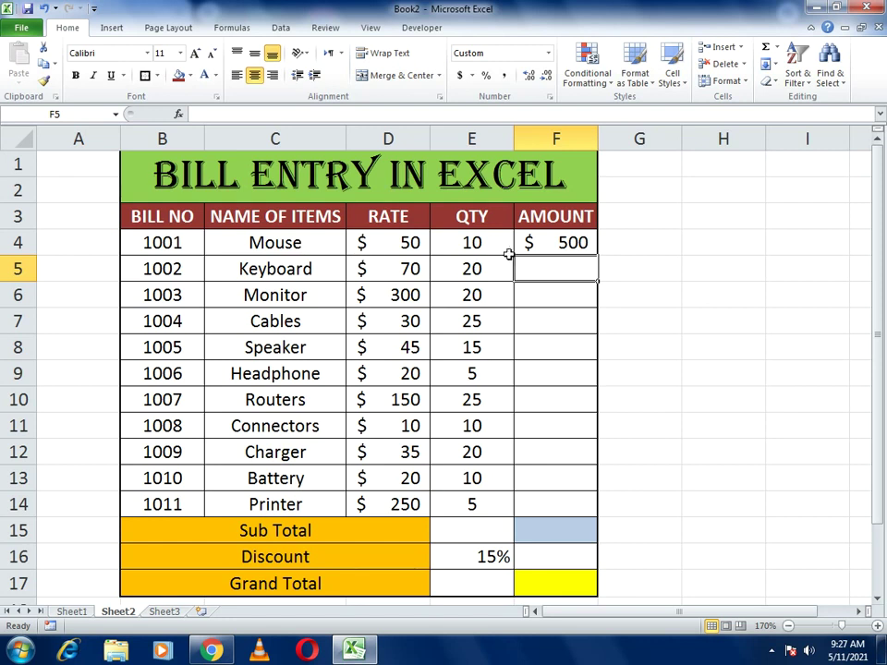
pyautogui.click(549, 245)
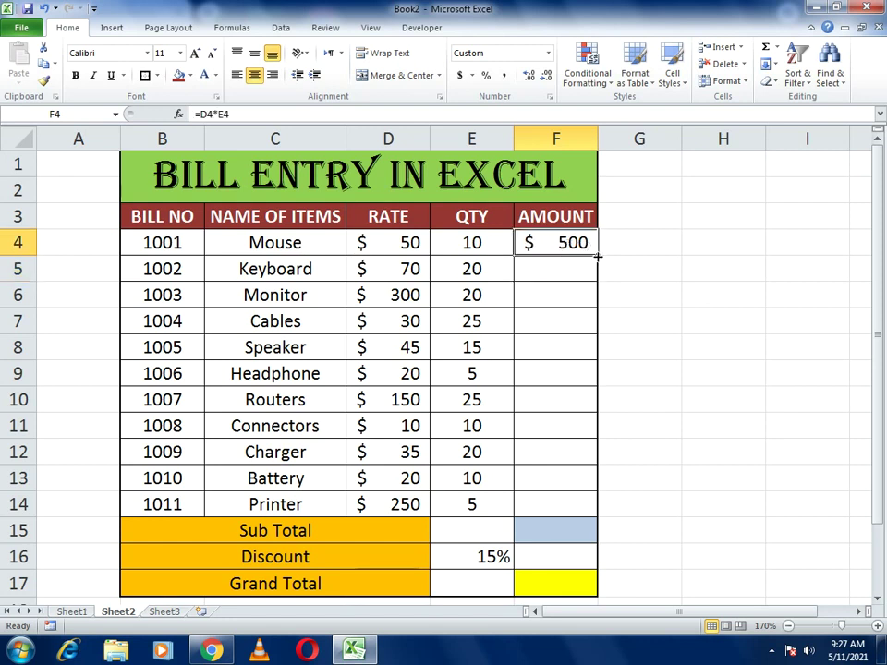
pyautogui.moveTo(598, 258); pyautogui.dragTo(568, 503)
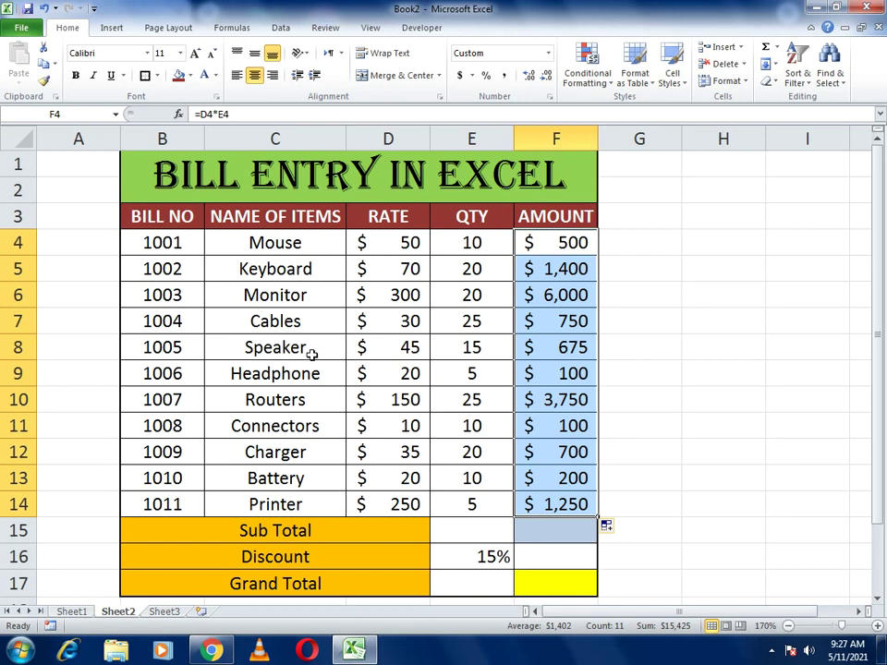
pyautogui.click(570, 528)
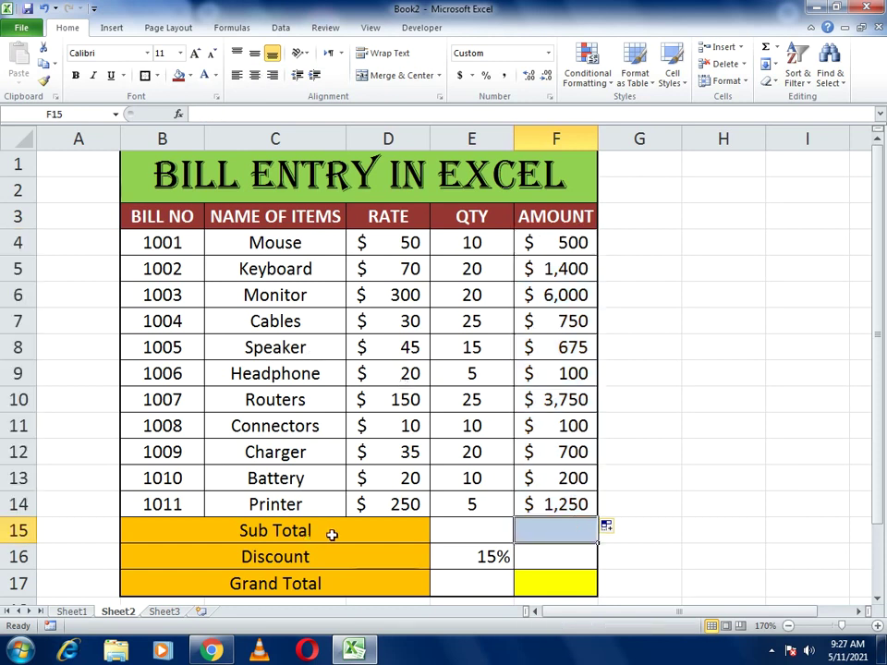
# Step: Enter =SUM(F4:F14) in F15 so the Sub Total shows $15,425
pyautogui.click(565, 526)
pyautogui.click(572, 524)
pyautogui.write('=sum')
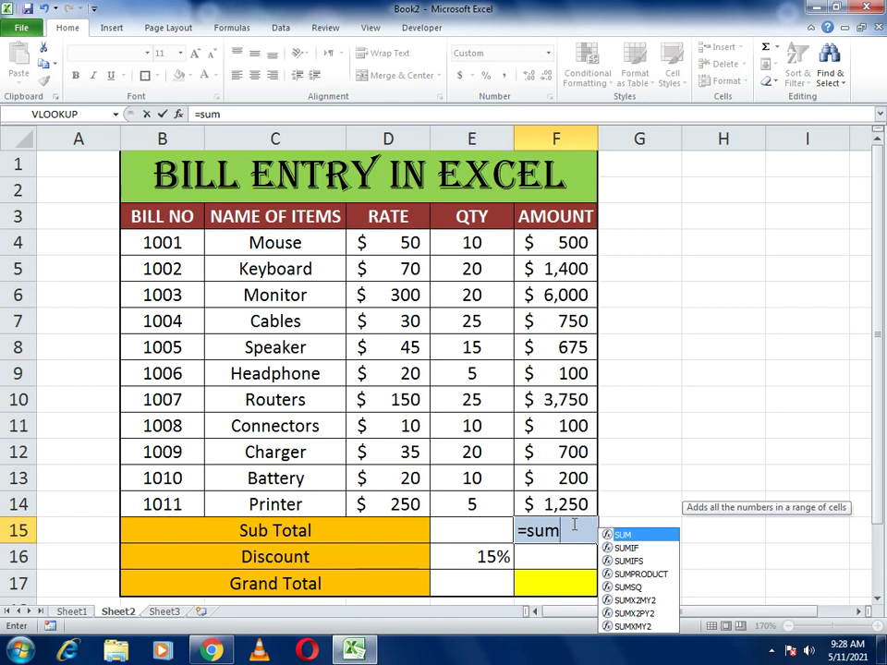
pyautogui.write('(')
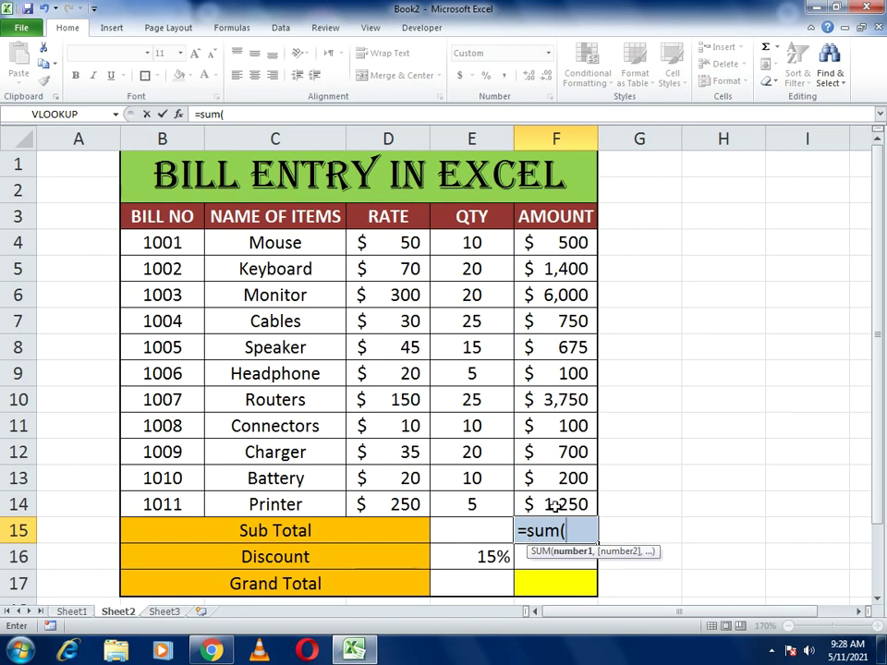
pyautogui.moveTo(560, 242); pyautogui.dragTo(566, 504)
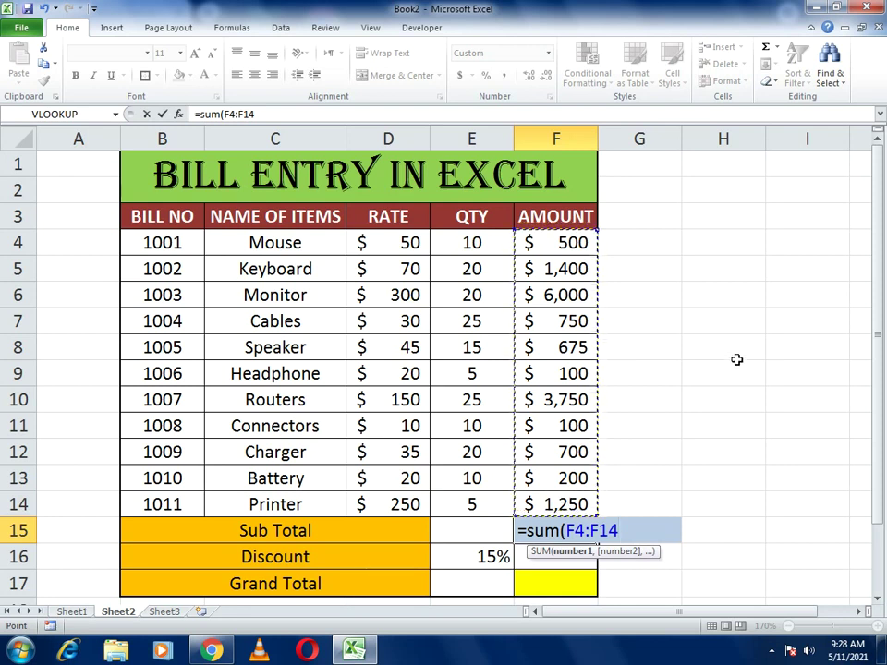
pyautogui.write(')')
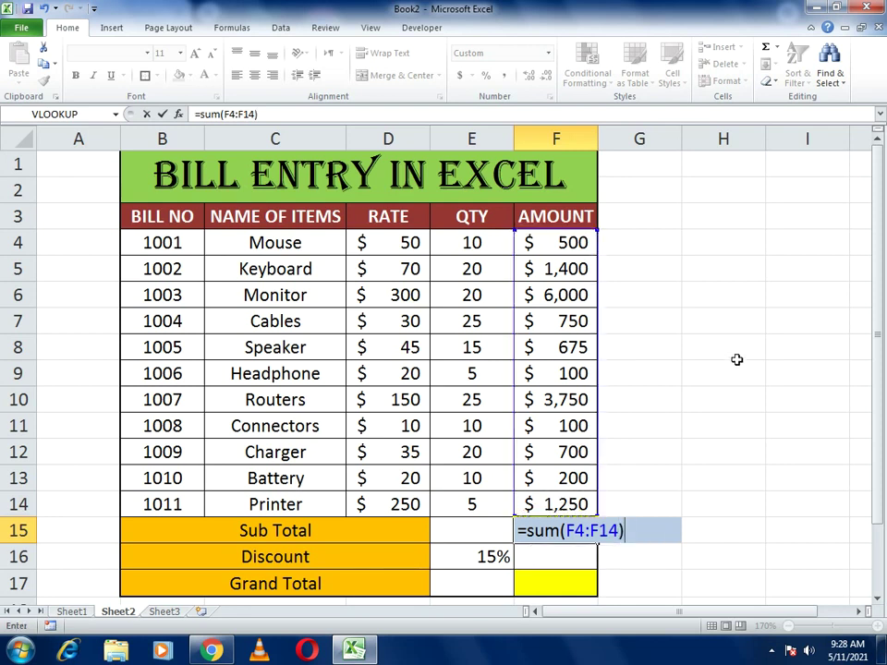
pyautogui.press('Return')
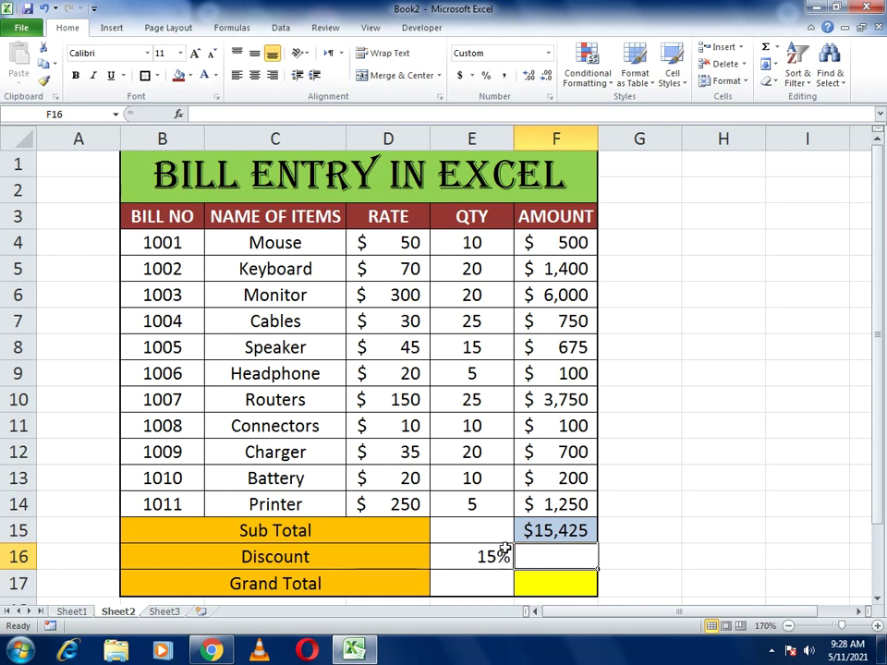
# Step: Enter =F15*E16 in F16 to compute the 15% discount on the Sub Total
pyautogui.click(556, 563)
pyautogui.write('=')
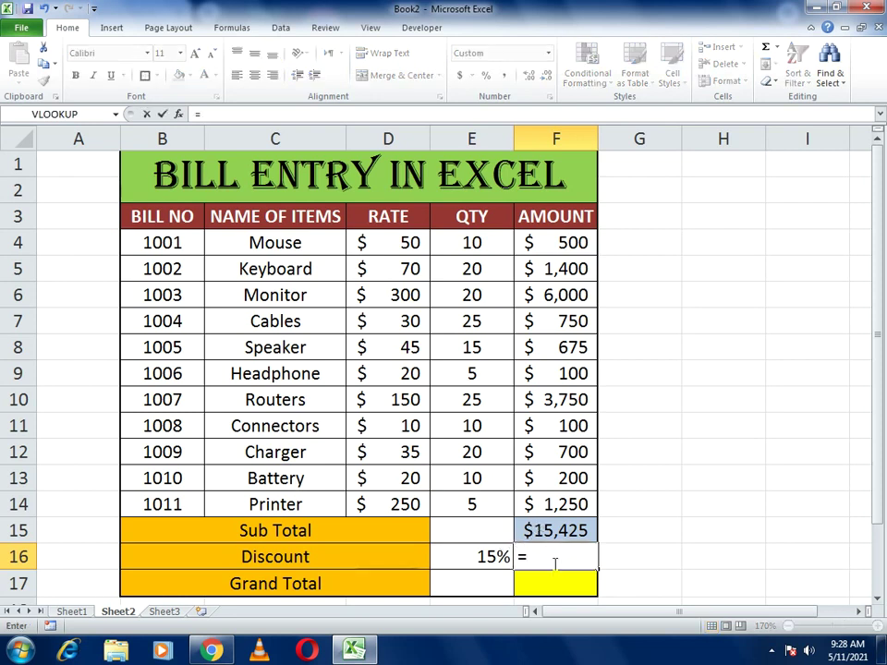
pyautogui.click(560, 528)
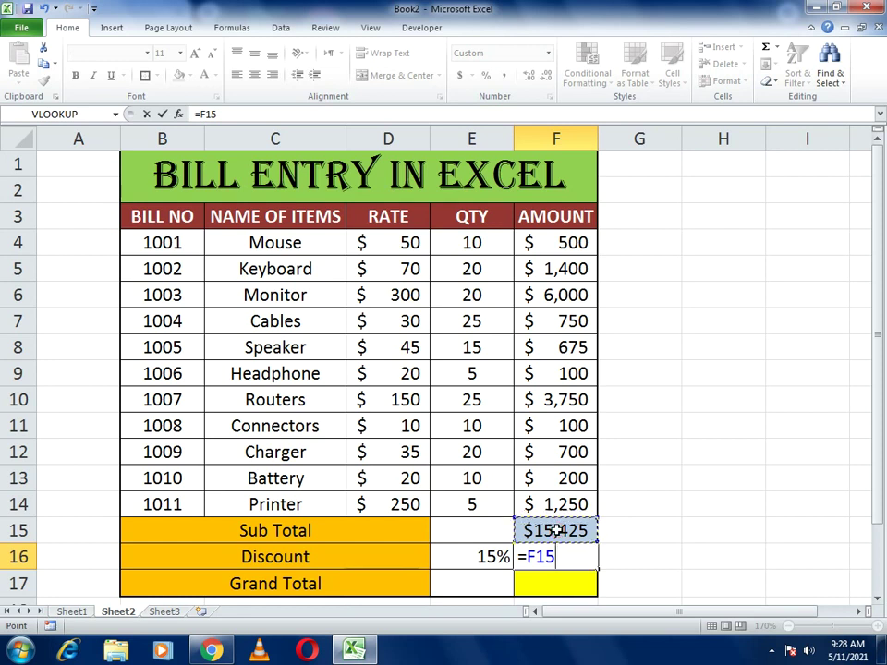
pyautogui.write('*')
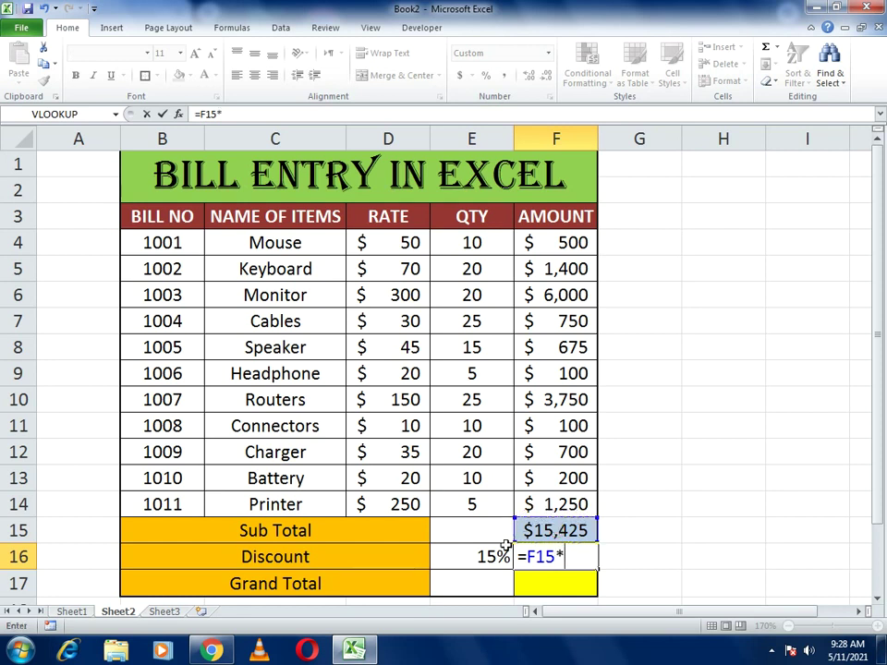
pyautogui.click(472, 556)
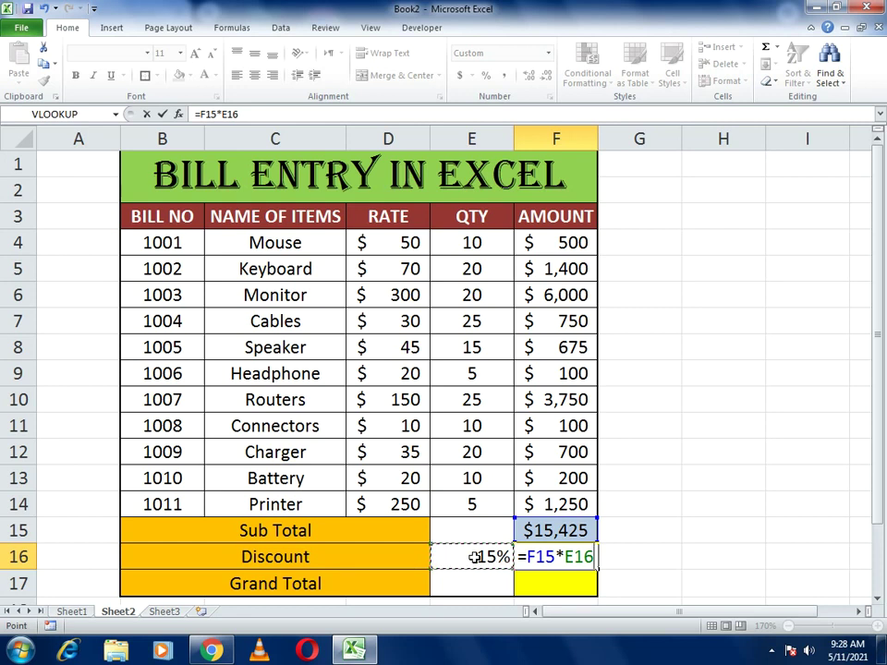
pyautogui.press('Return')
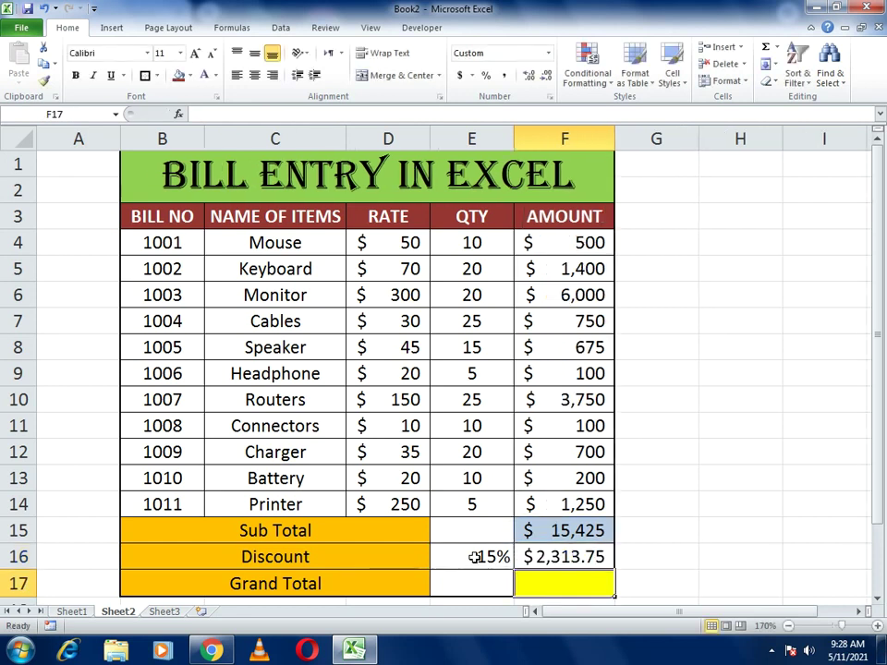
# Step: Decrease decimals twice so the discount in F16 shows whole dollars, $2,314
pyautogui.click(585, 564)
pyautogui.click(543, 78)
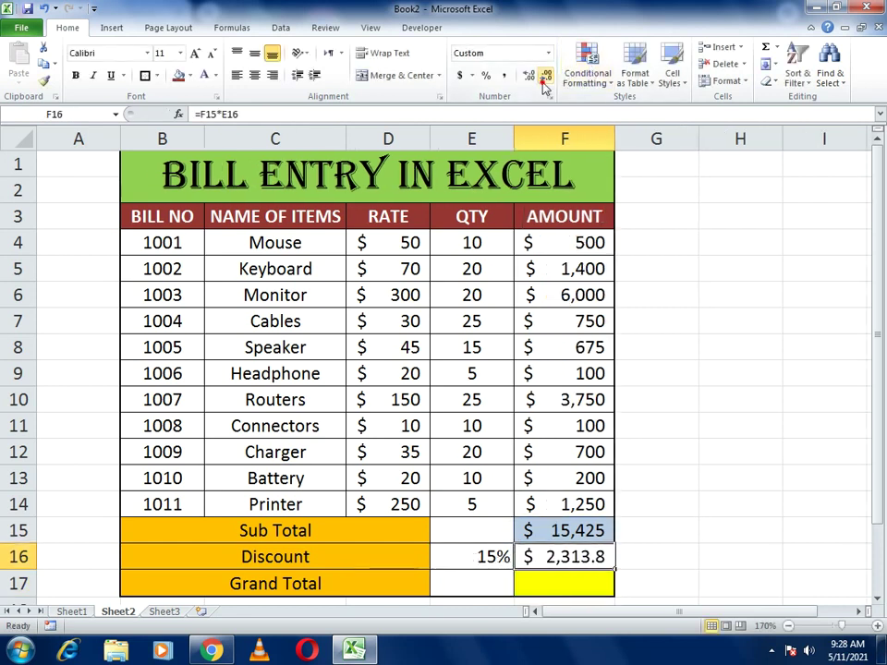
pyautogui.click(543, 80)
pyautogui.click(752, 572)
pyautogui.click(586, 558)
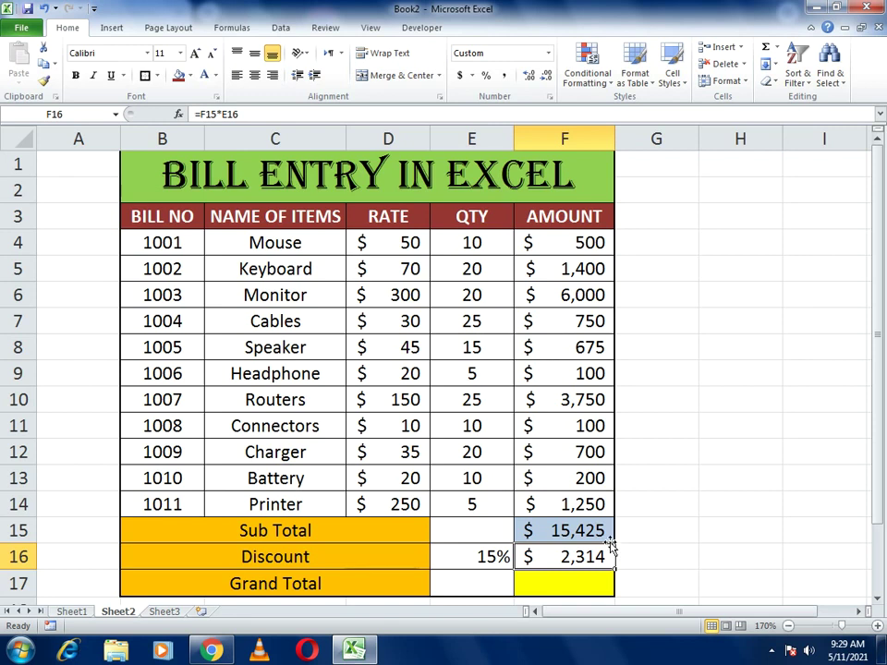
pyautogui.click(557, 580)
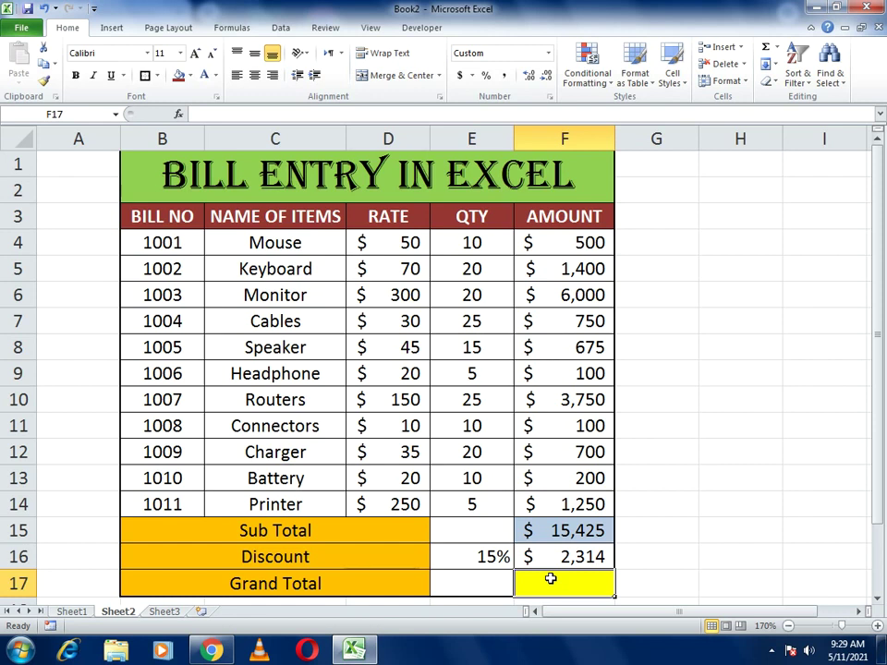
# Step: Enter =F15-F16 in F17 so the Grand Total shows $13,111
pyautogui.write('=')
pyautogui.click(558, 534)
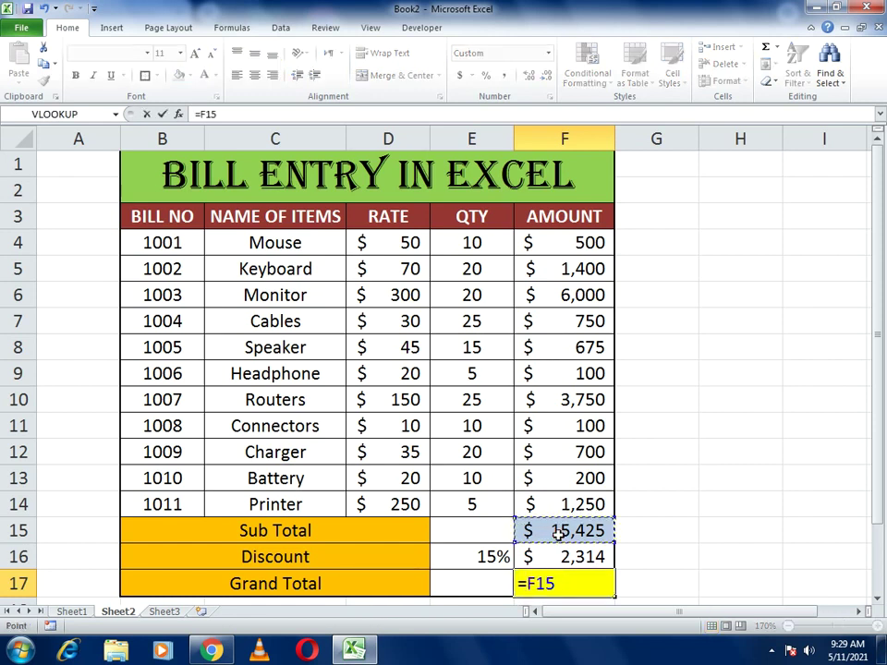
pyautogui.write('-')
pyautogui.click(565, 558)
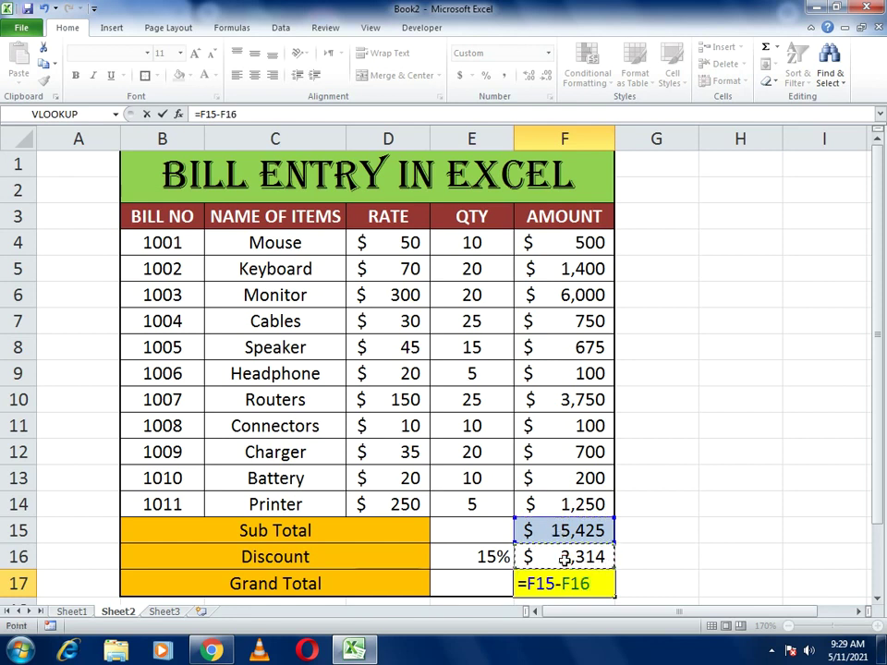
pyautogui.press('Return')
pyautogui.press('Up')
pyautogui.press('Up')
pyautogui.press('Up')
pyautogui.press('Up')
pyautogui.press('Up')
pyautogui.press('Up')
pyautogui.press('Up')
pyautogui.press('Up')
pyautogui.press('Up')
pyautogui.press('Up')
pyautogui.press('Up')
pyautogui.press('Up')
pyautogui.press('Up')
pyautogui.press('Up')
pyautogui.press('Up')
pyautogui.press('Up')
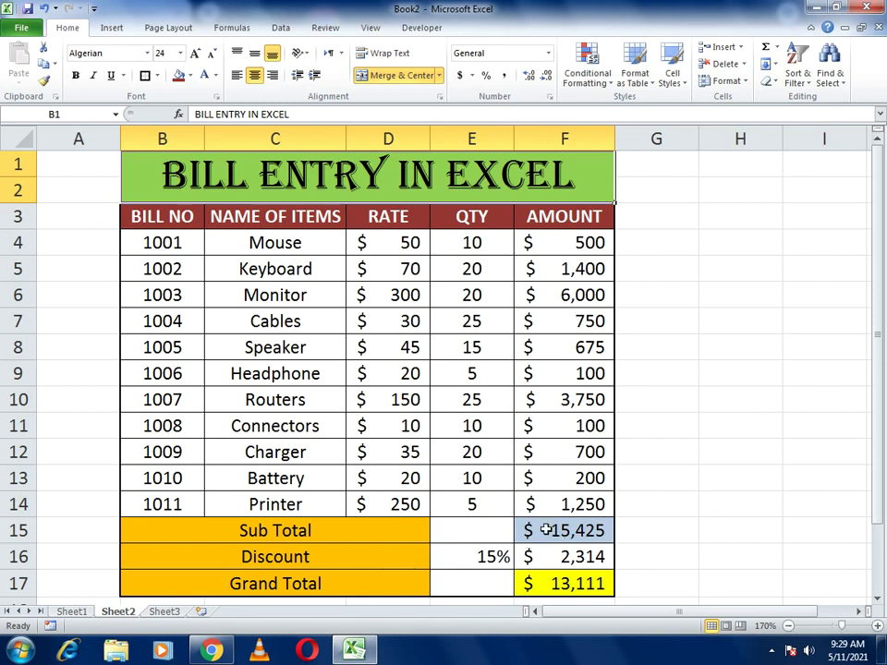
pyautogui.click(560, 584)
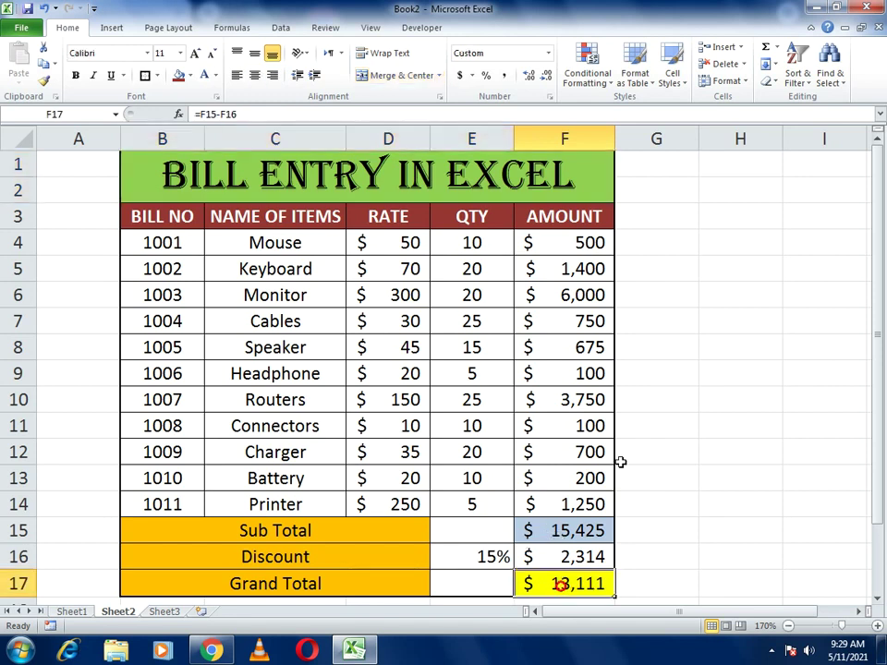
pyautogui.click(680, 403)
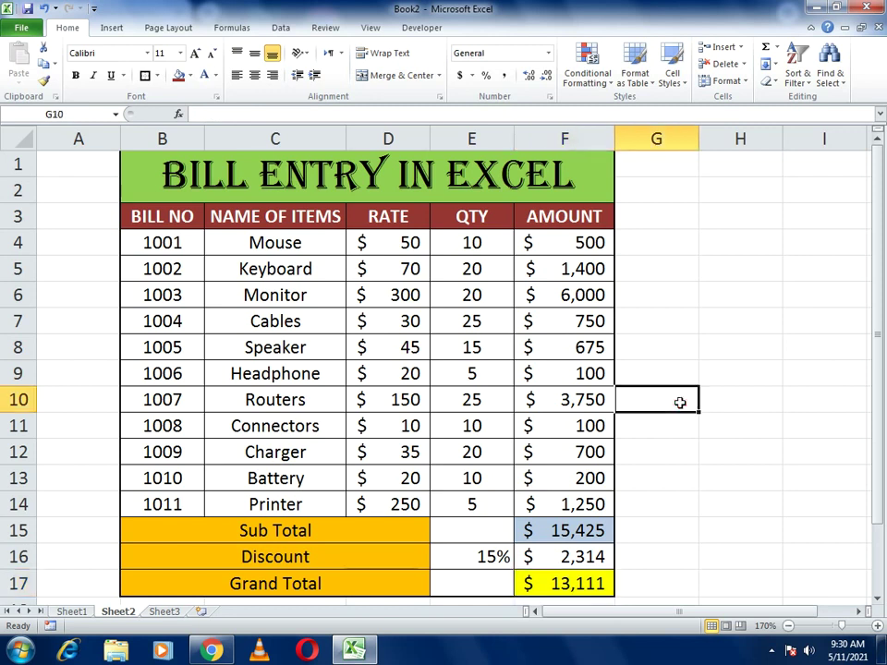
pyautogui.click(679, 351)
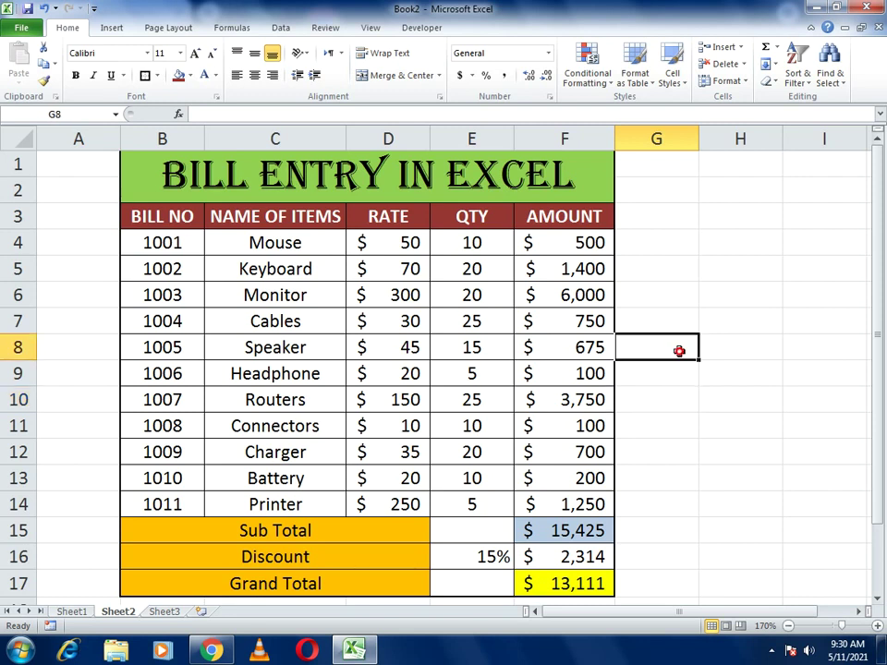